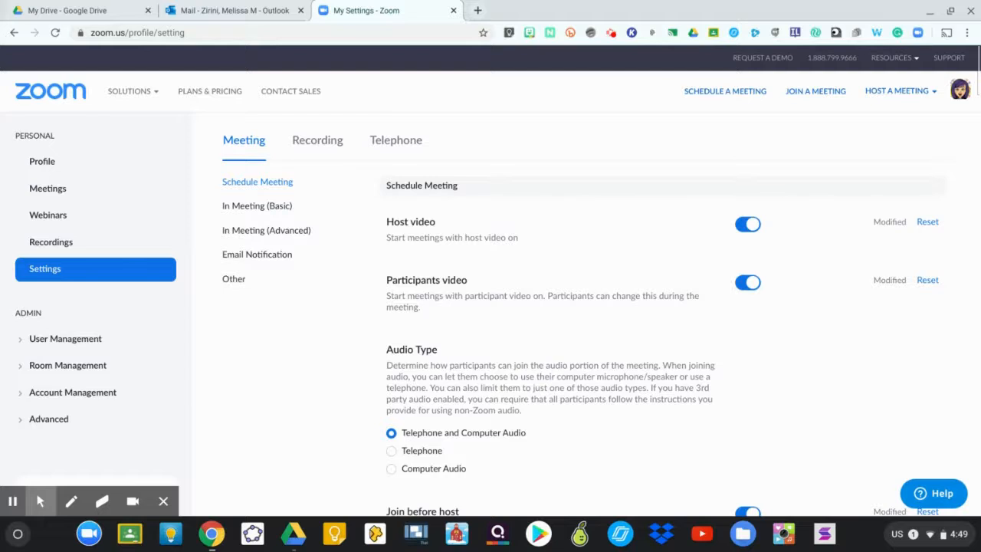
Review the Schedule Meeting settings, covering video, audio type, join before host, passwords and muting participants upon entry.
scroll(490, 306, down, 4)
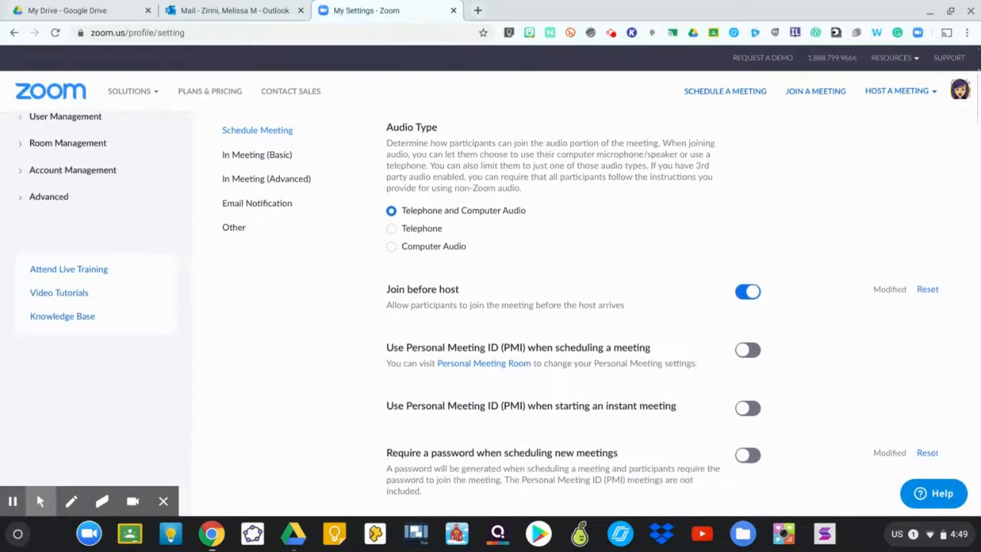
scroll(490, 306, down, 1)
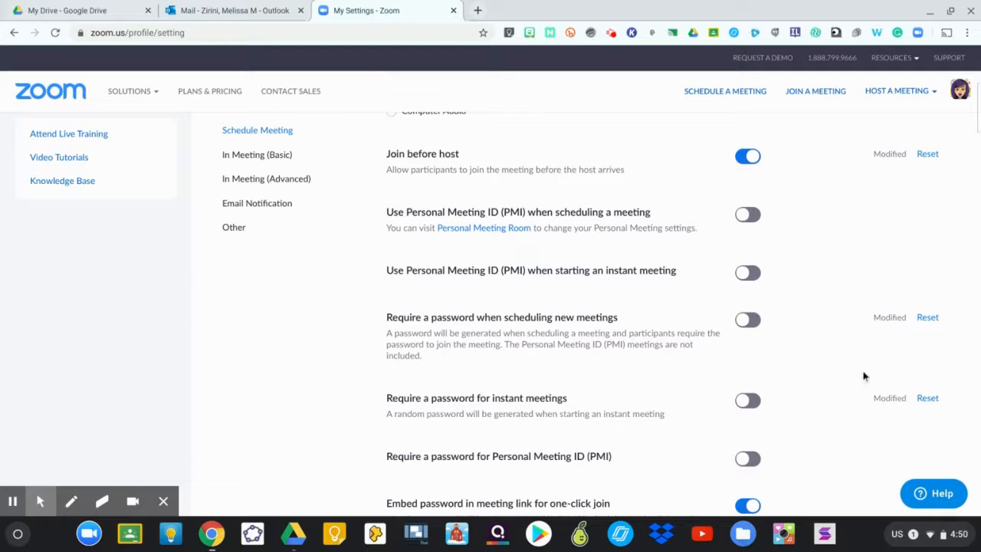
scroll(839, 344, down, 5)
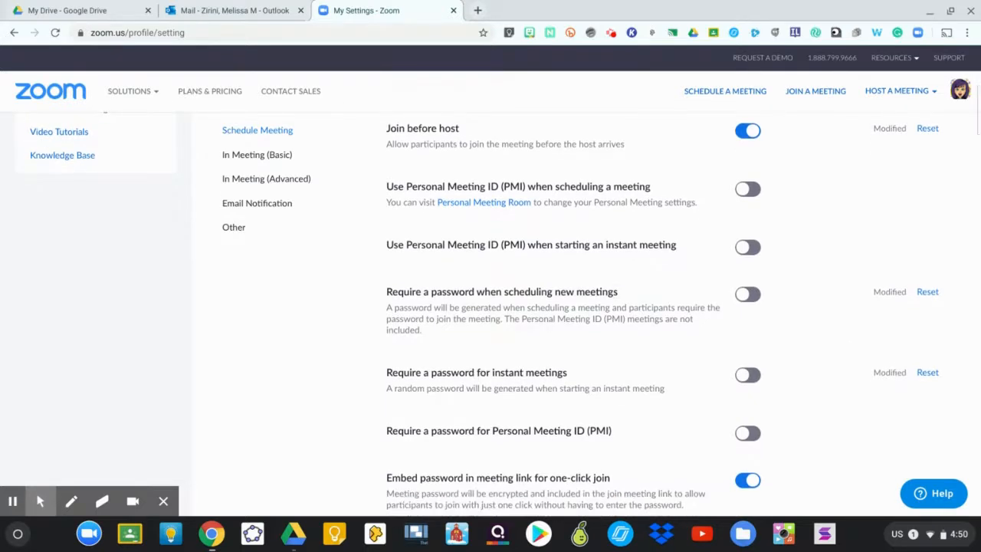
scroll(415, 257, down, 4)
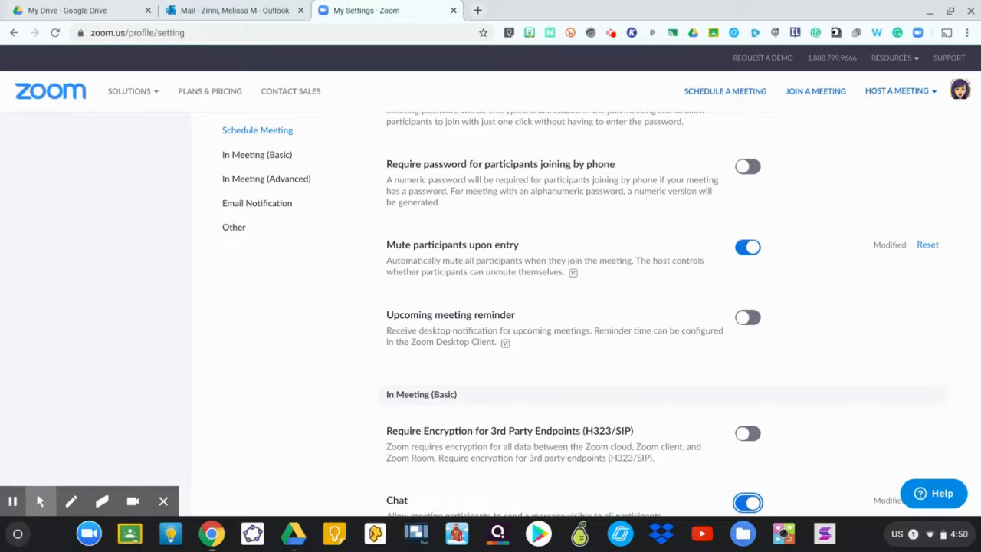
scroll(665, 315, down, 4)
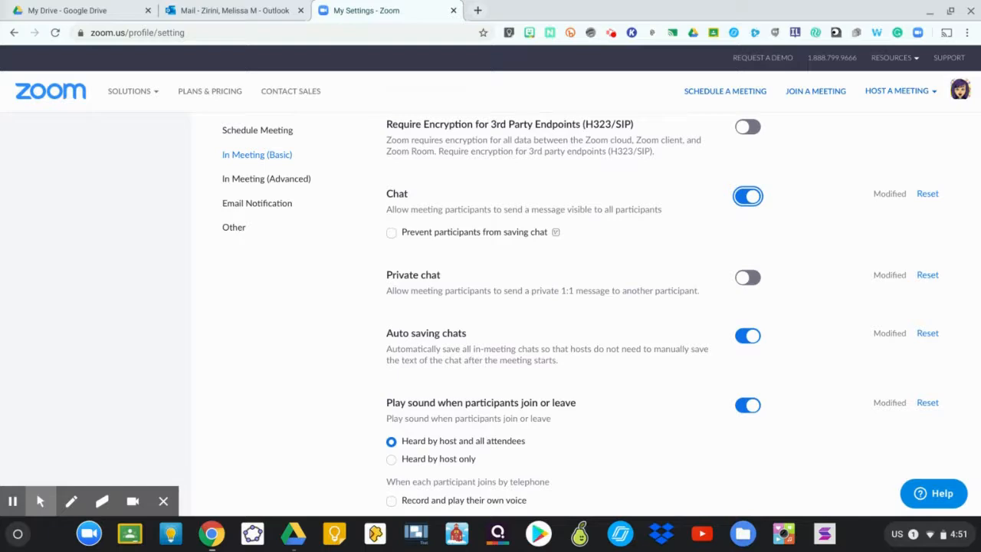
Review the In Meeting (Basic) settings, from private chat and file transfer through screen sharing, annotation, nonverbal feedback and rejoining of removed participants.
scroll(574, 325, down, 3)
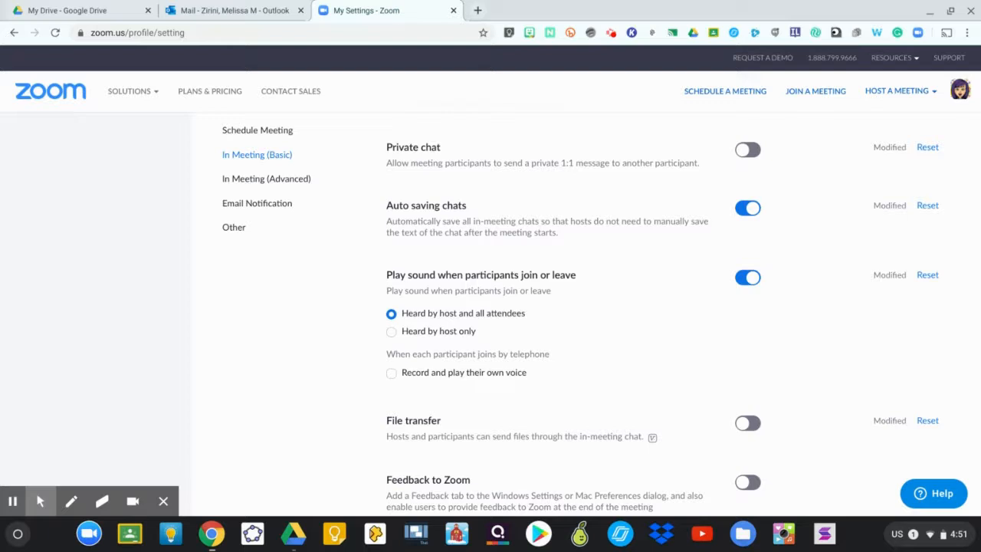
scroll(749, 230, down, 3)
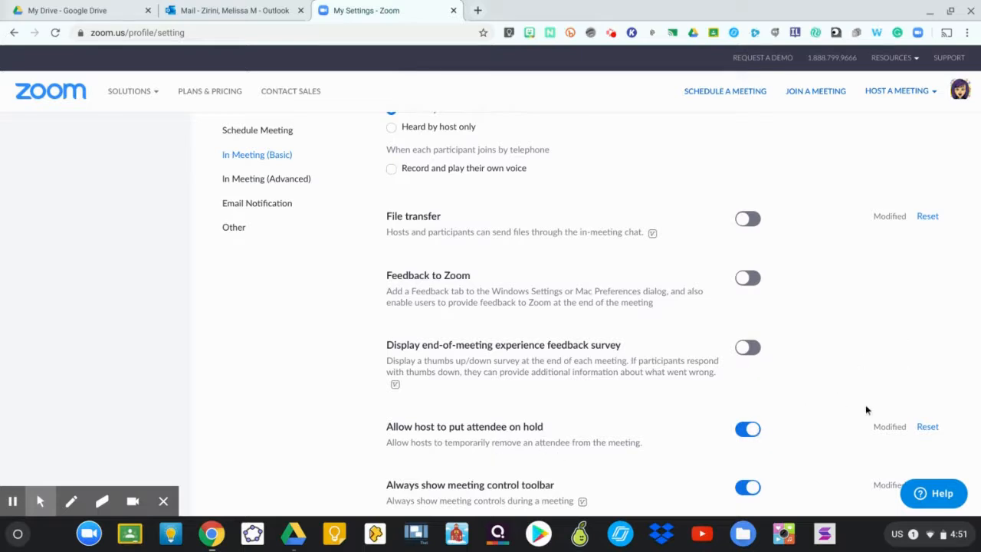
scroll(866, 412, down, 3)
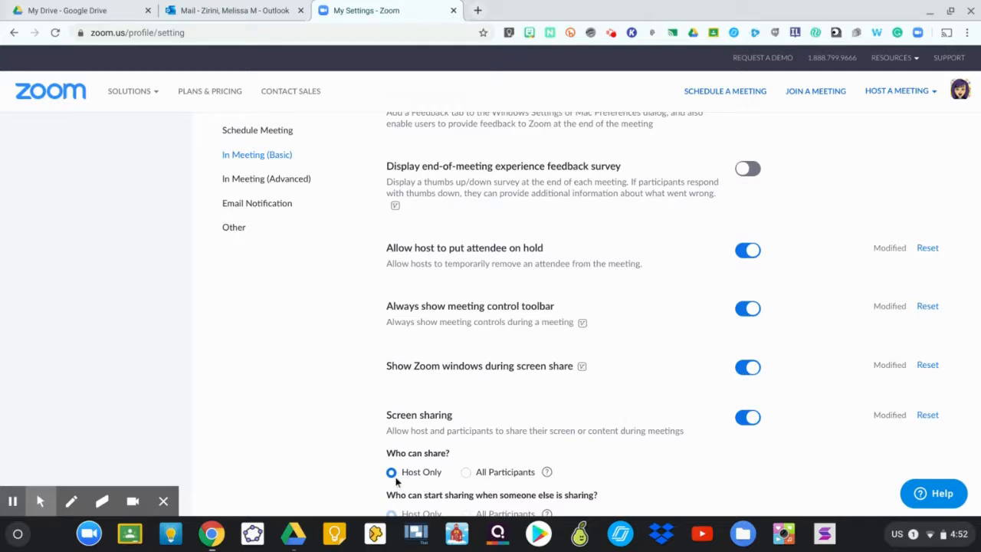
scroll(675, 451, down, 1)
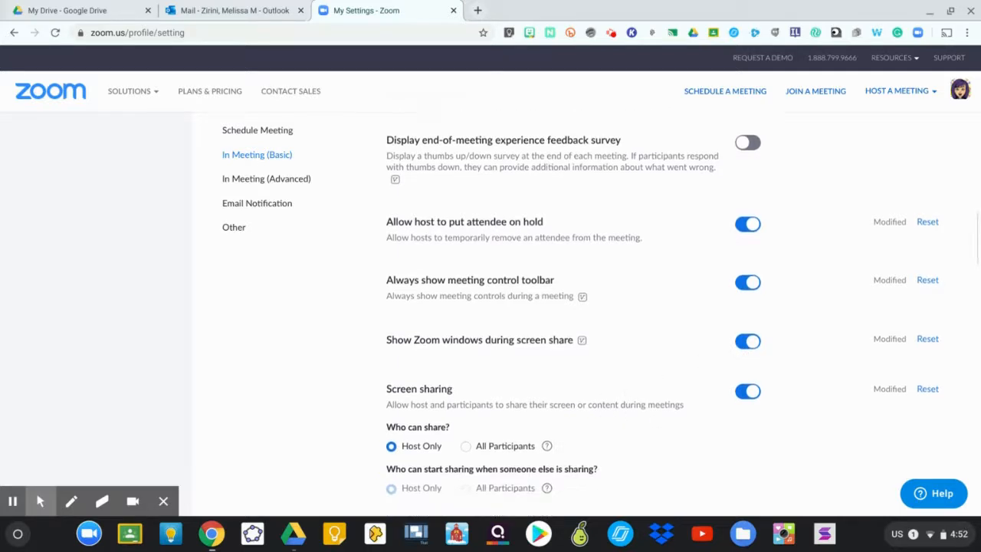
scroll(586, 314, down, 3)
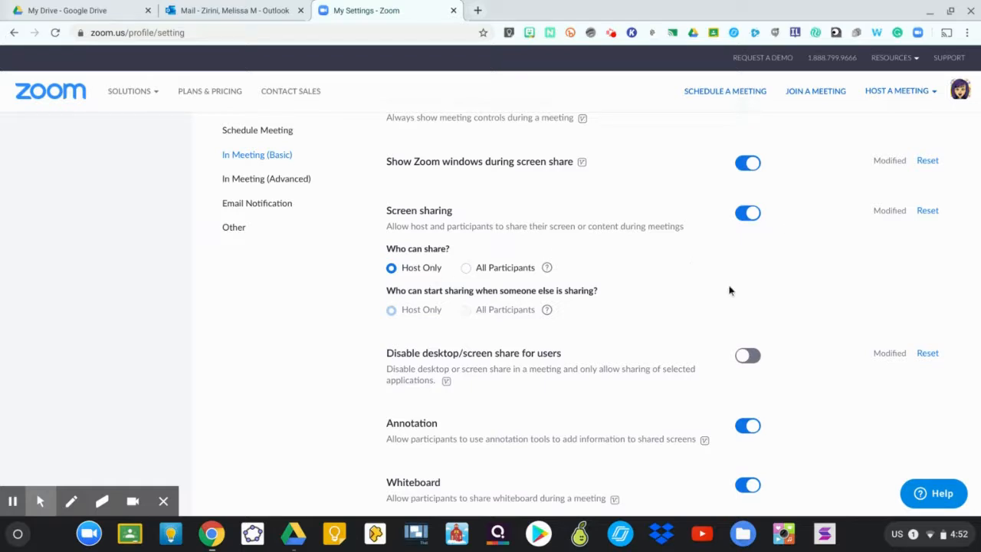
scroll(666, 244, down, 3)
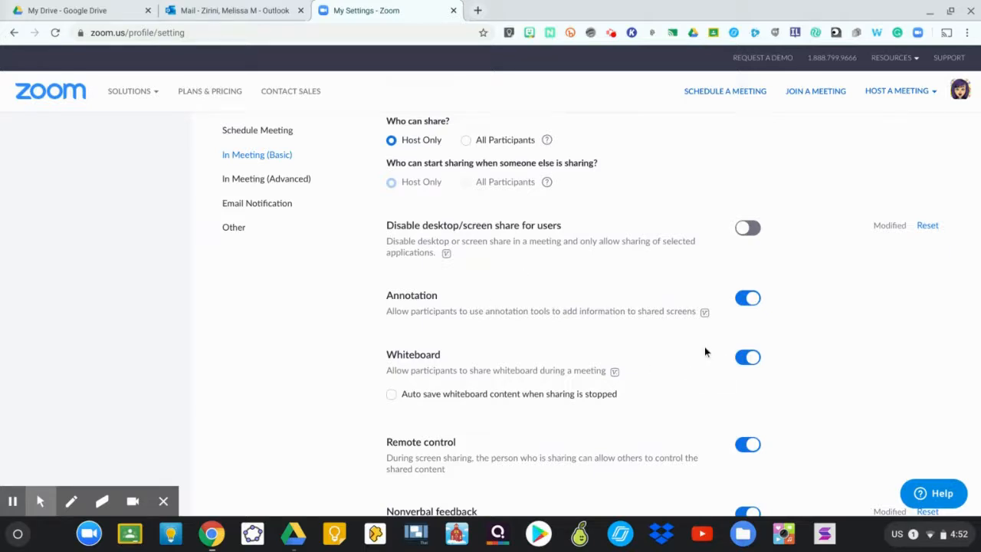
scroll(704, 348, down, 5)
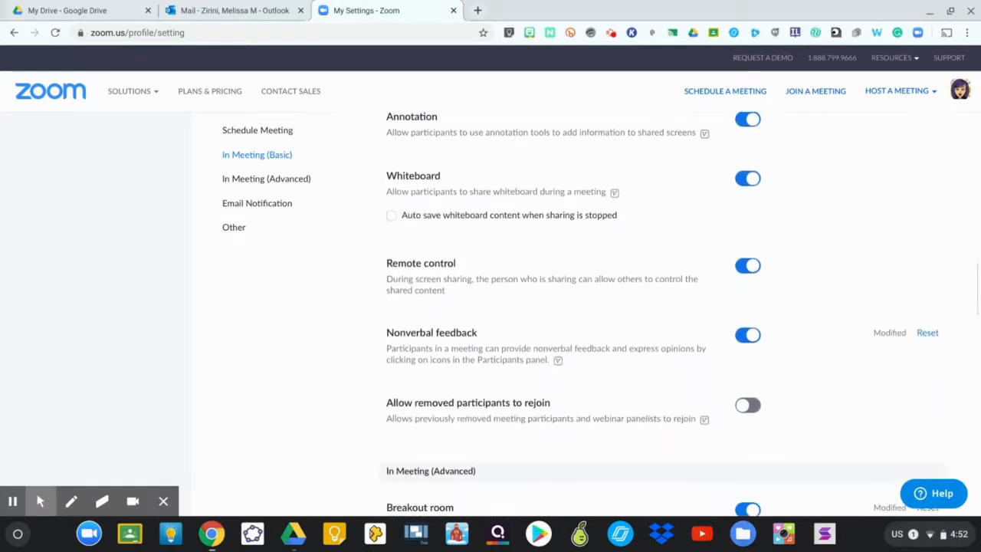
scroll(683, 313, down, 1)
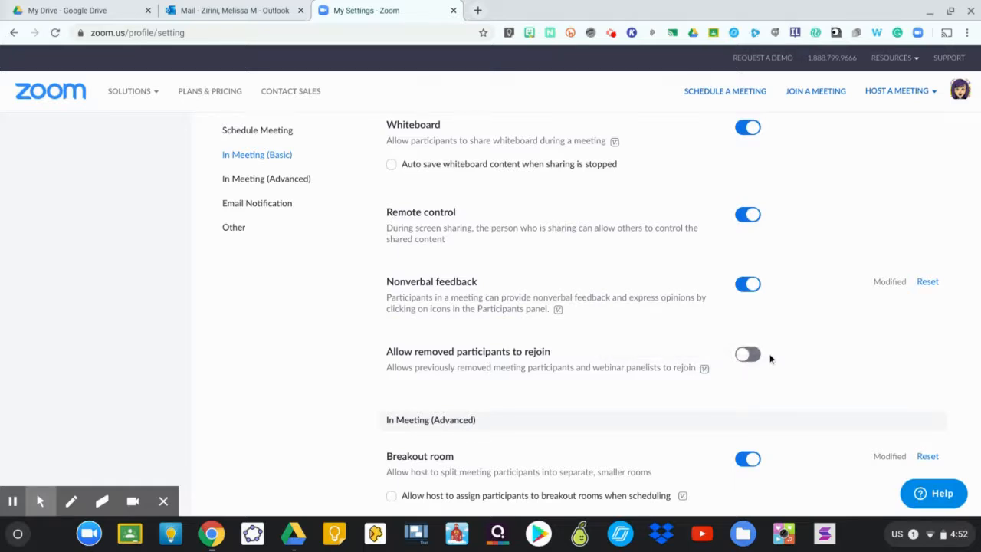
Review the In Meeting (Advanced) settings, including breakout rooms, virtual background, guest identification, waiting room and the join-from-browser link.
scroll(770, 358, down, 3)
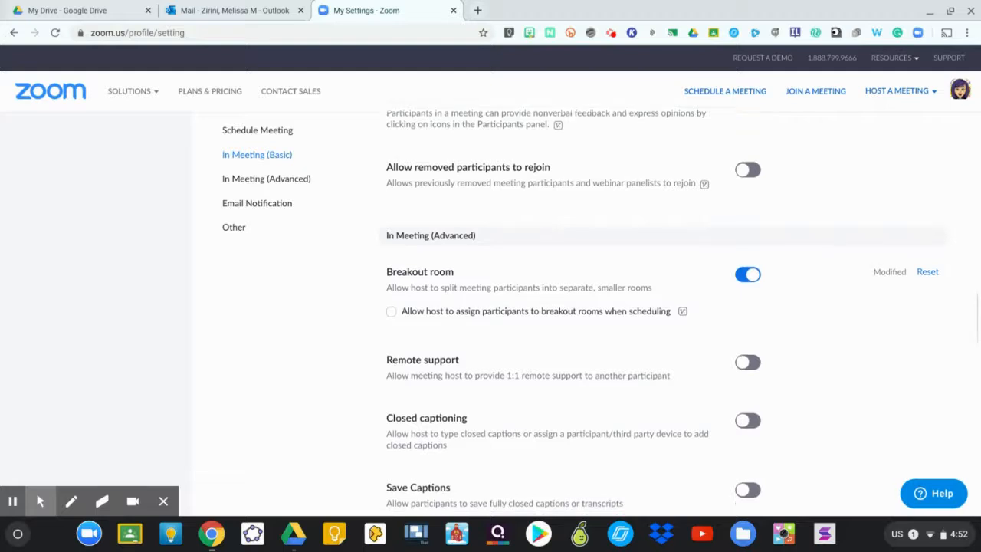
scroll(770, 359, down, 1)
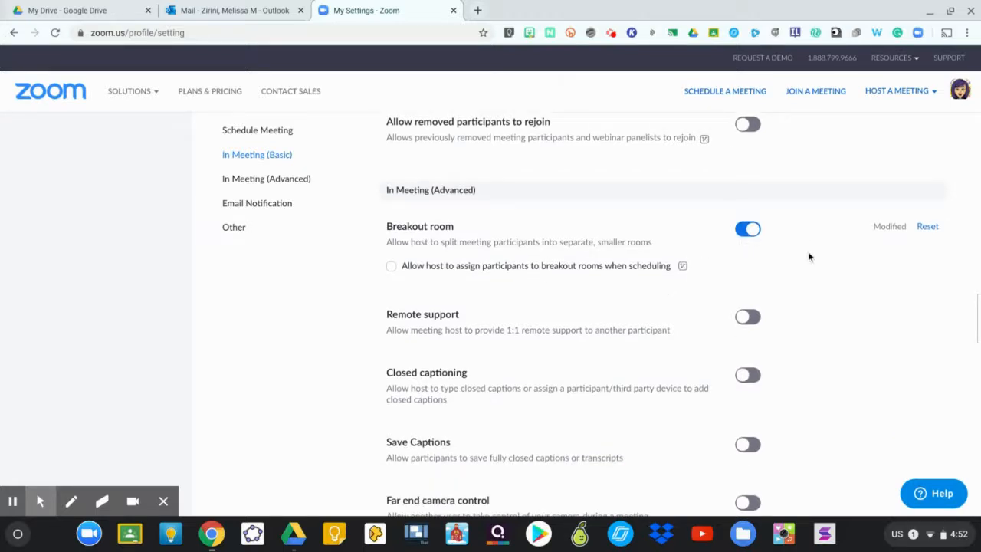
scroll(808, 253, down, 3)
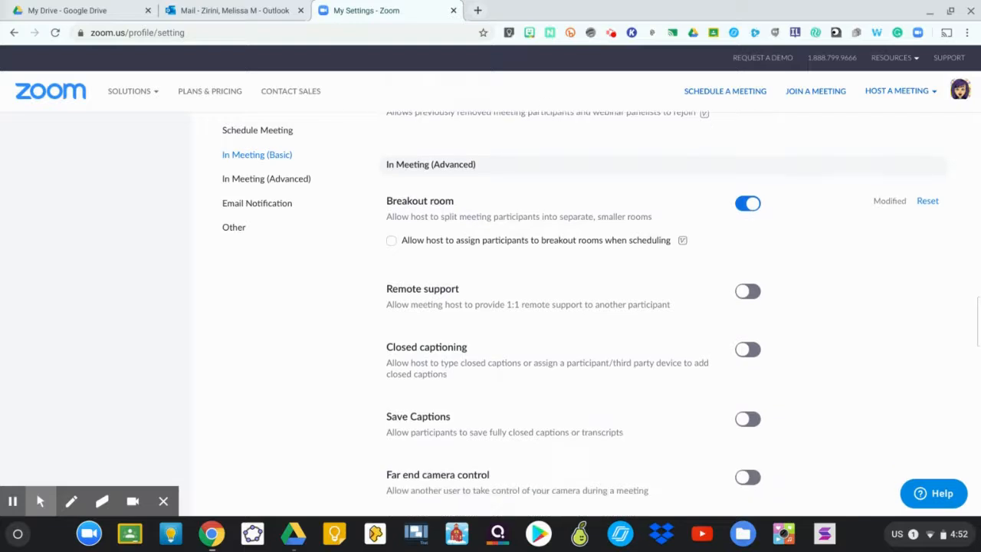
scroll(663, 322, down, 3)
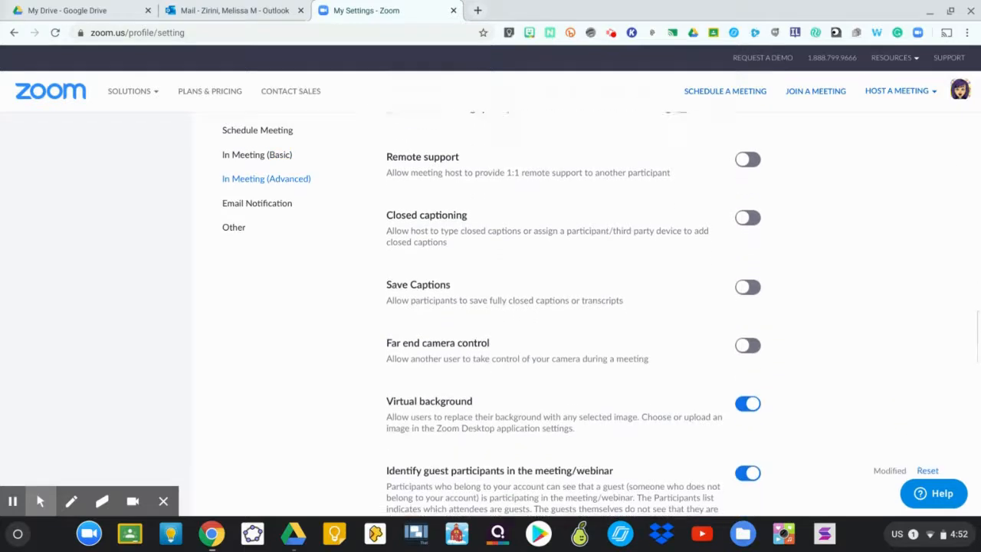
scroll(629, 217, down, 1)
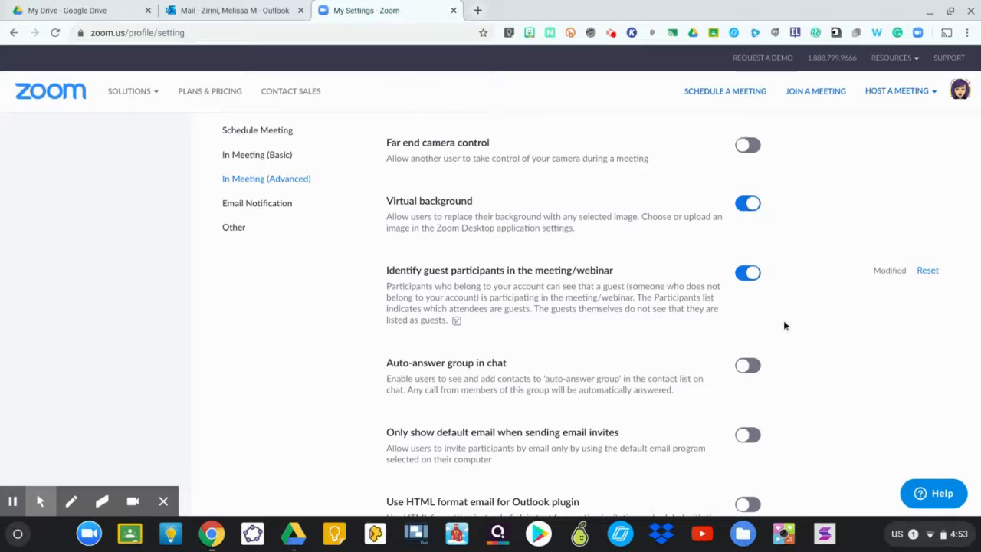
scroll(784, 326, down, 5)
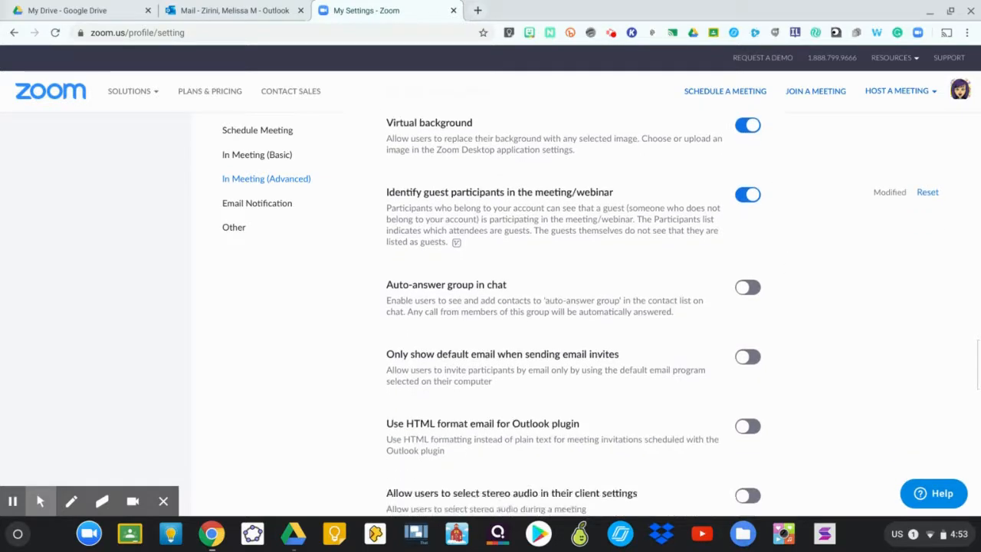
scroll(636, 362, down, 4)
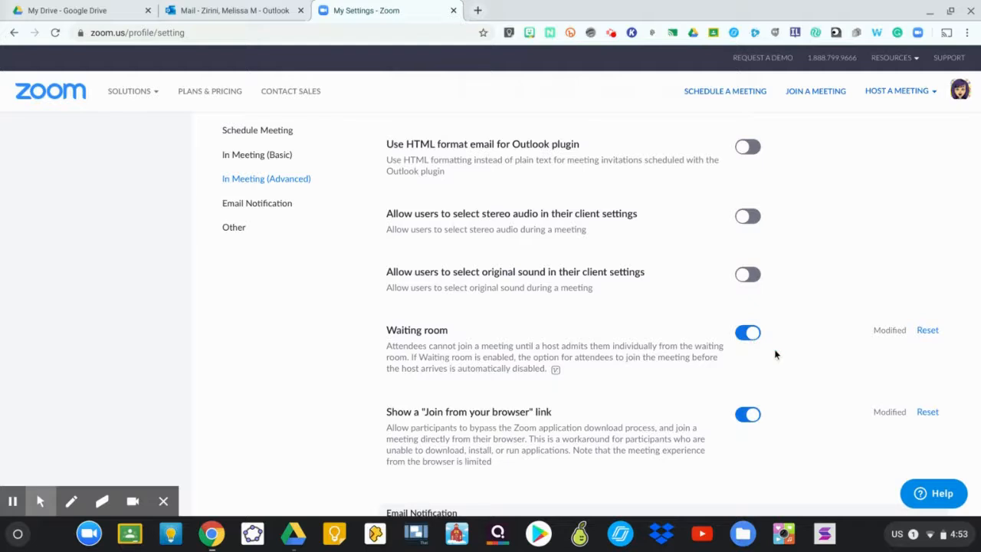
Examine the Email Notification settings and the remaining options under Other down to the end of the settings page.
scroll(781, 350, down, 3)
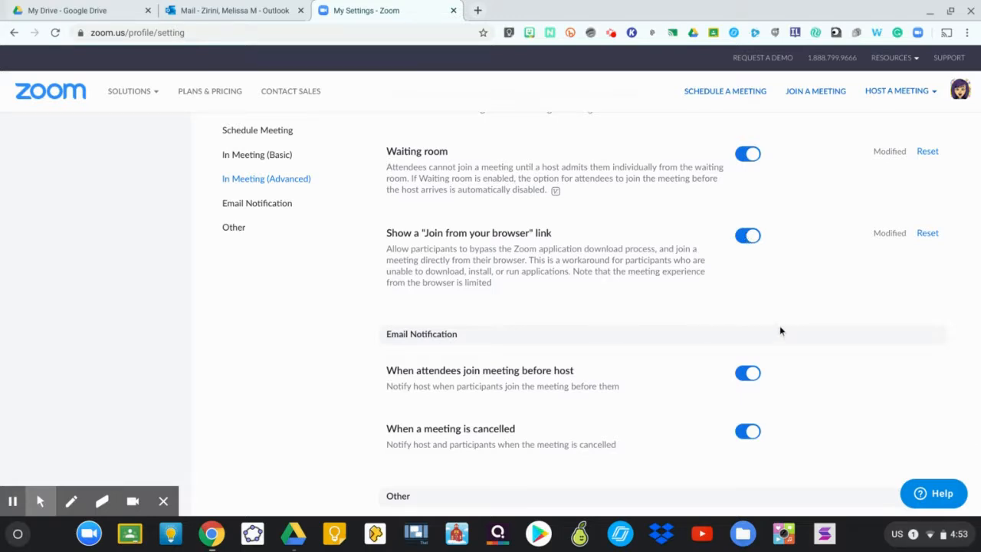
scroll(780, 331, down, 3)
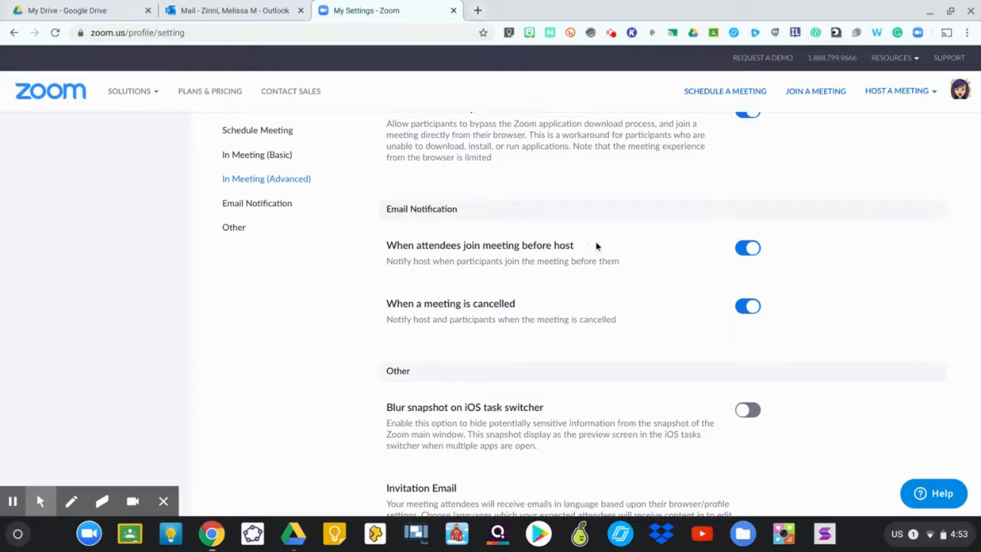
scroll(639, 323, down, 5)
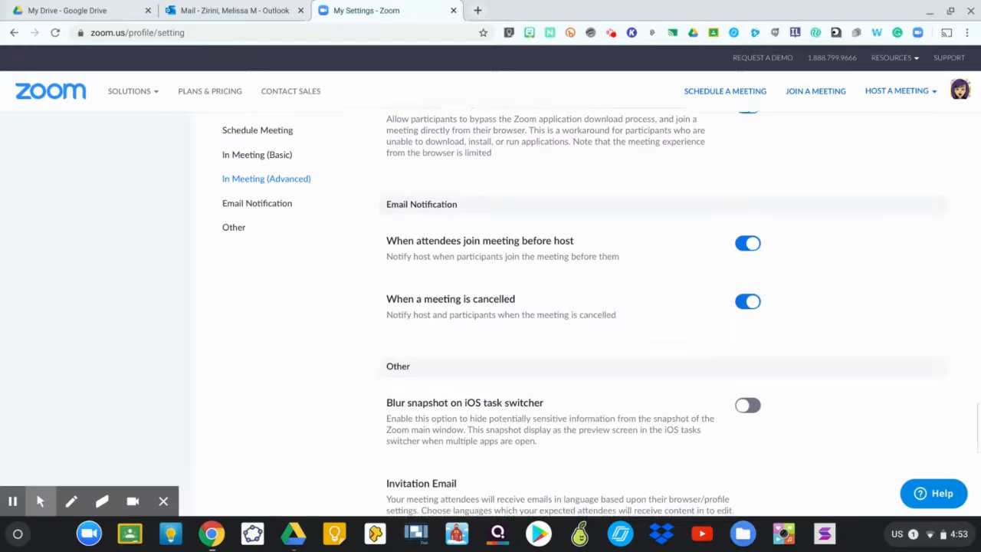
scroll(638, 324, down, 3)
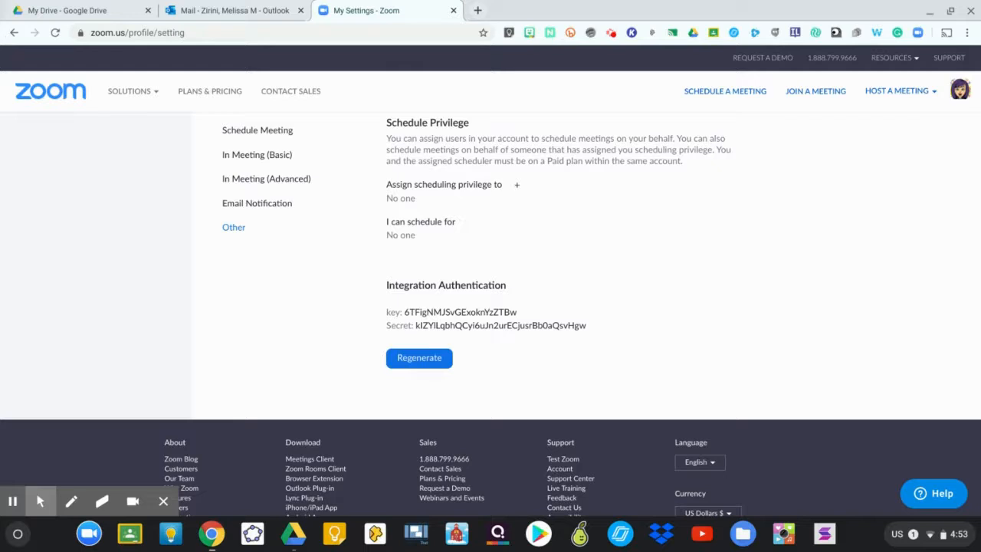
Open the Recording settings to view the local and automatic recording options.
scroll(491, 314, up, 10)
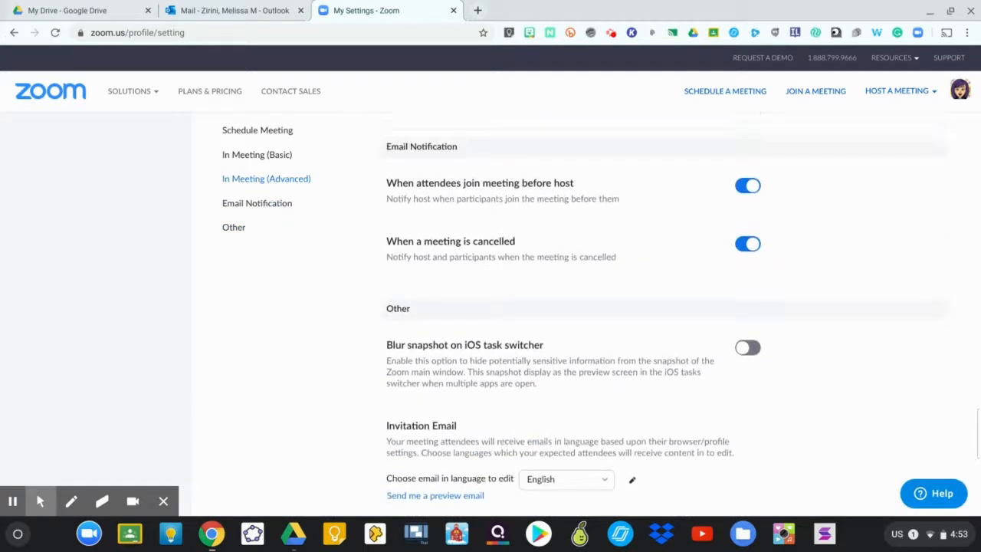
scroll(736, 311, up, 1)
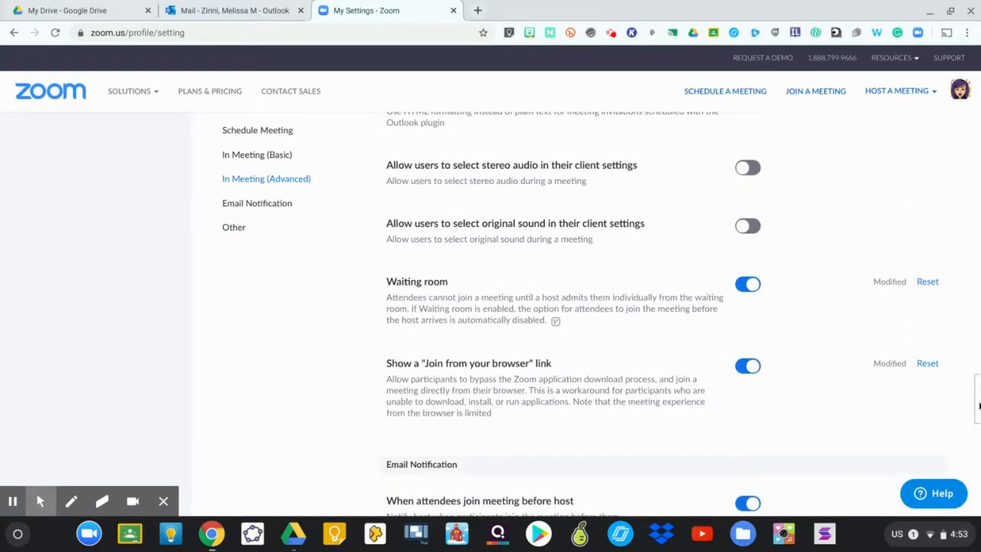
scroll(978, 404, up, 20)
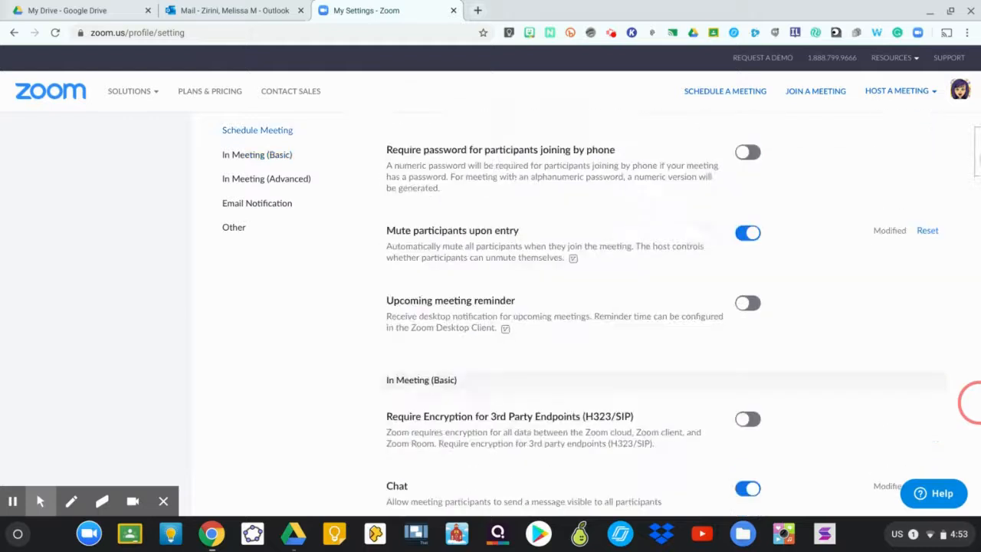
scroll(970, 402, up, 10)
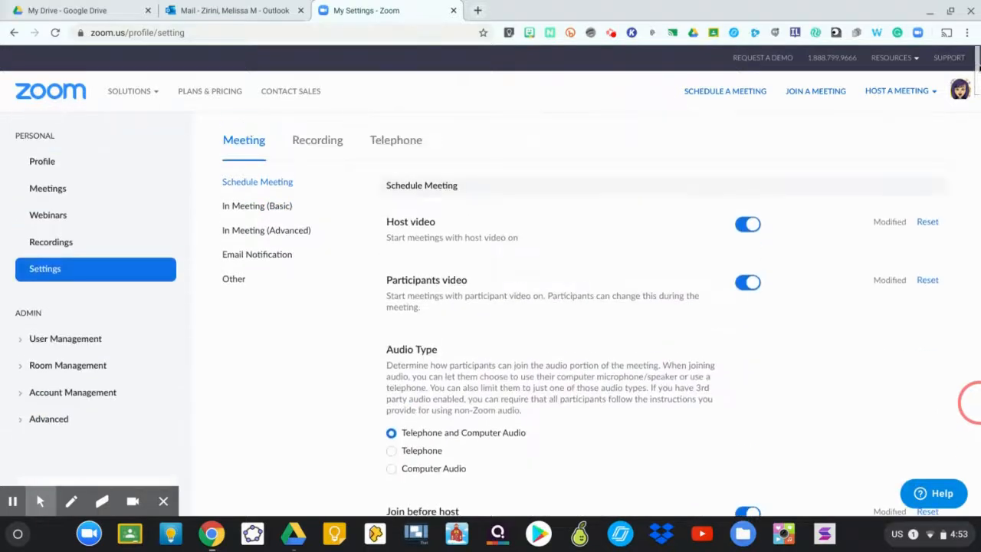
click(319, 147)
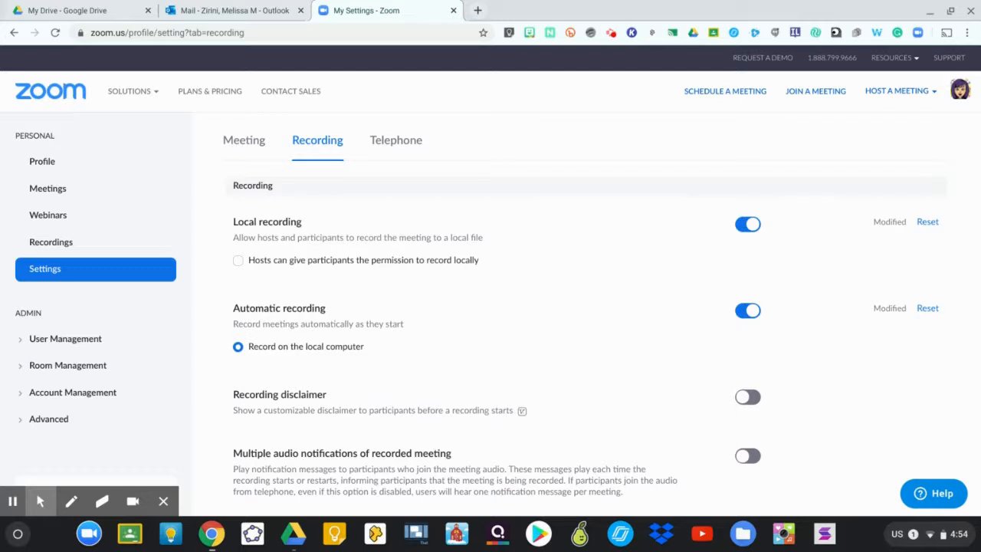
Switch to the Zoom desktop app, start a new meeting with video, and turn the camera off.
click(40, 501)
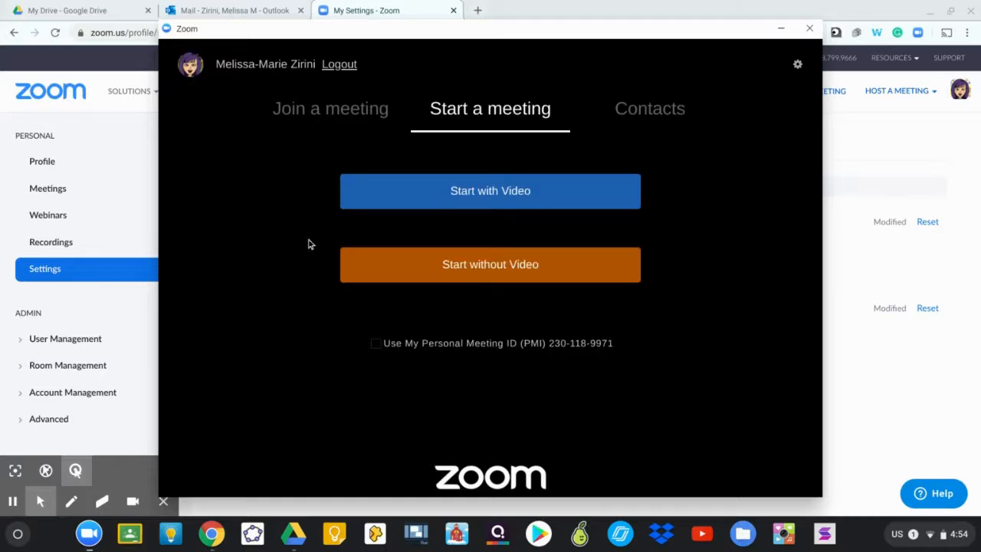
click(466, 198)
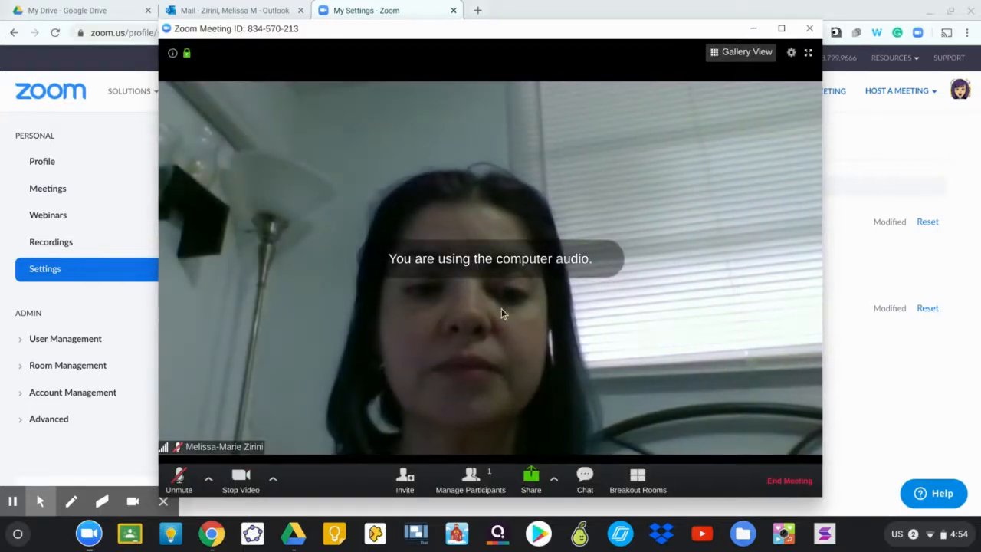
click(242, 478)
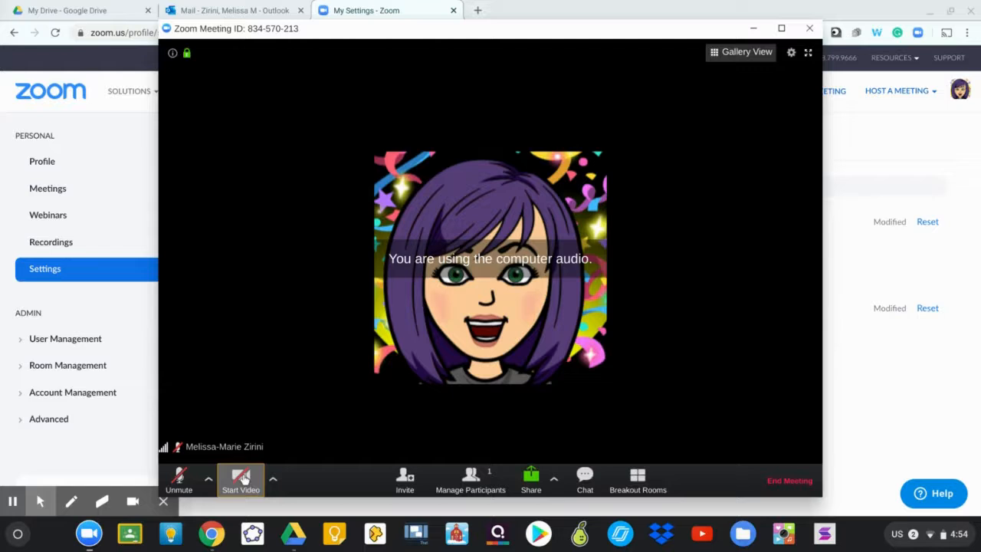
Show the participants list and the chat beside the meeting video.
click(466, 478)
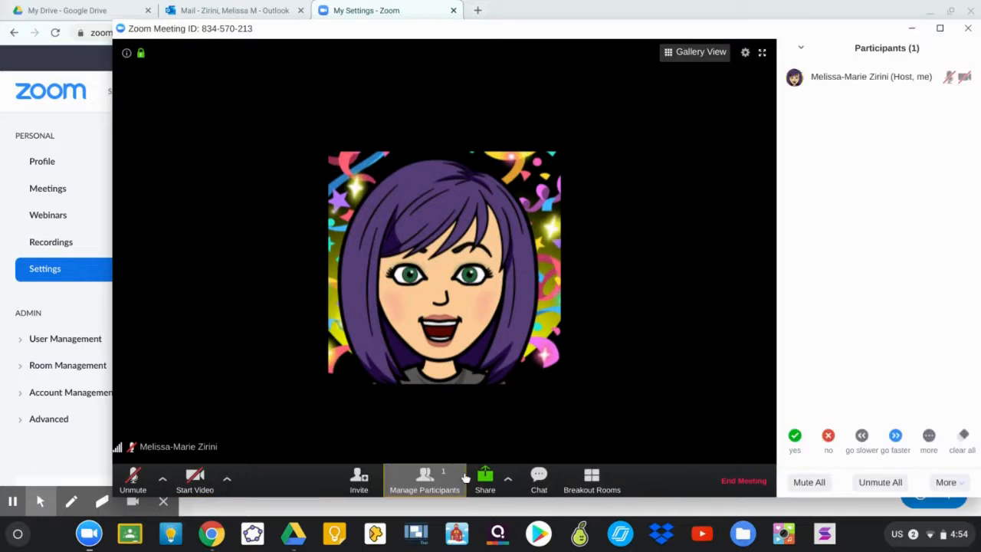
click(538, 483)
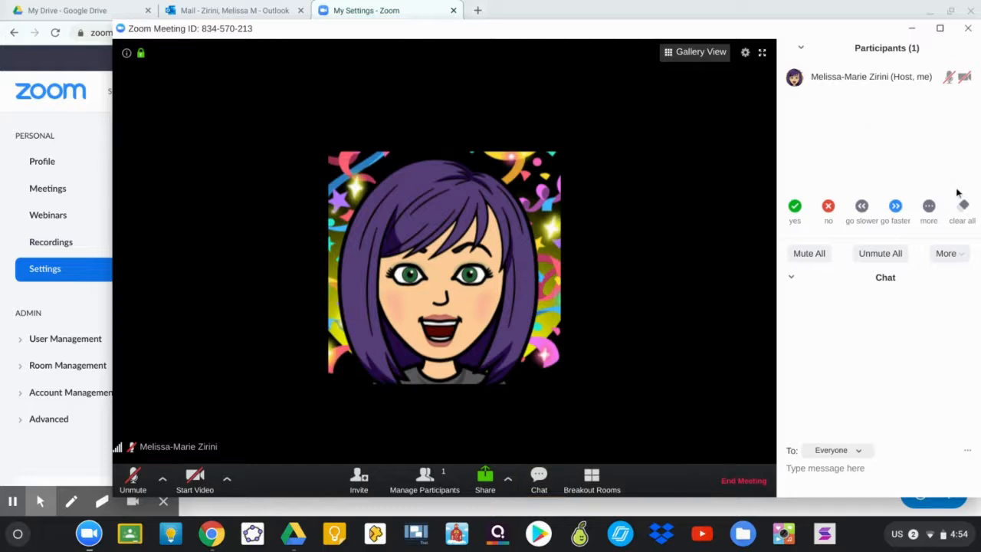
Turn on Mute Participants on Entry, and disallow participants from unmuting or renaming themselves.
click(955, 256)
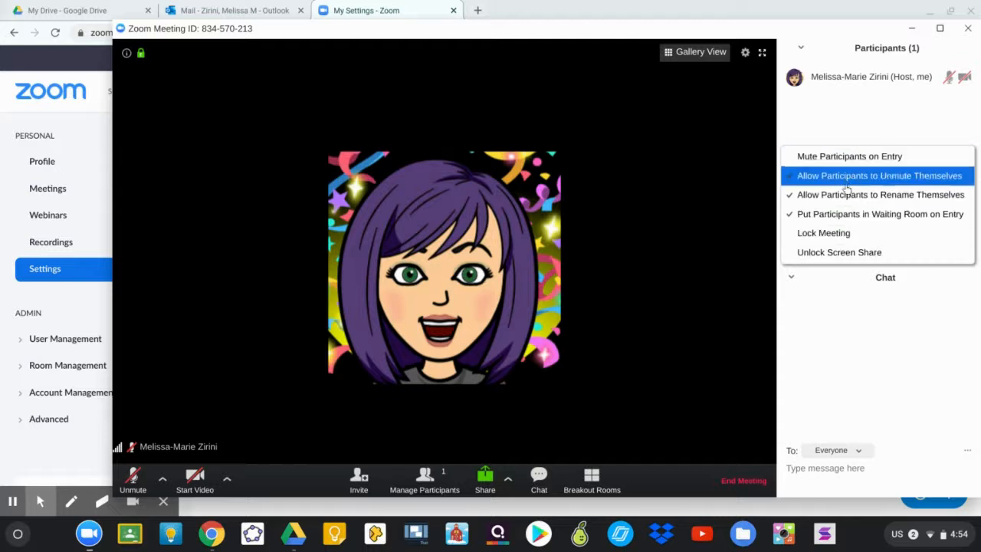
click(794, 157)
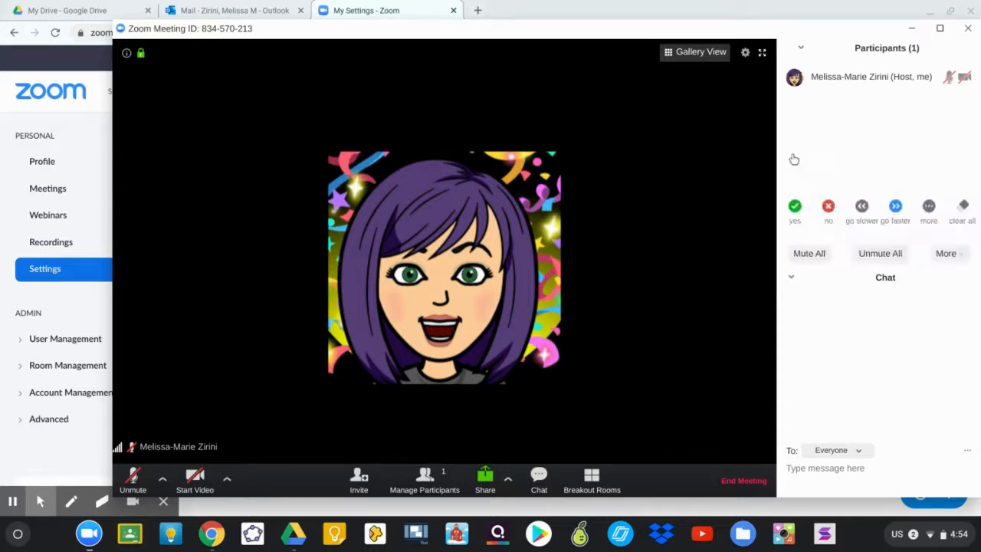
click(941, 254)
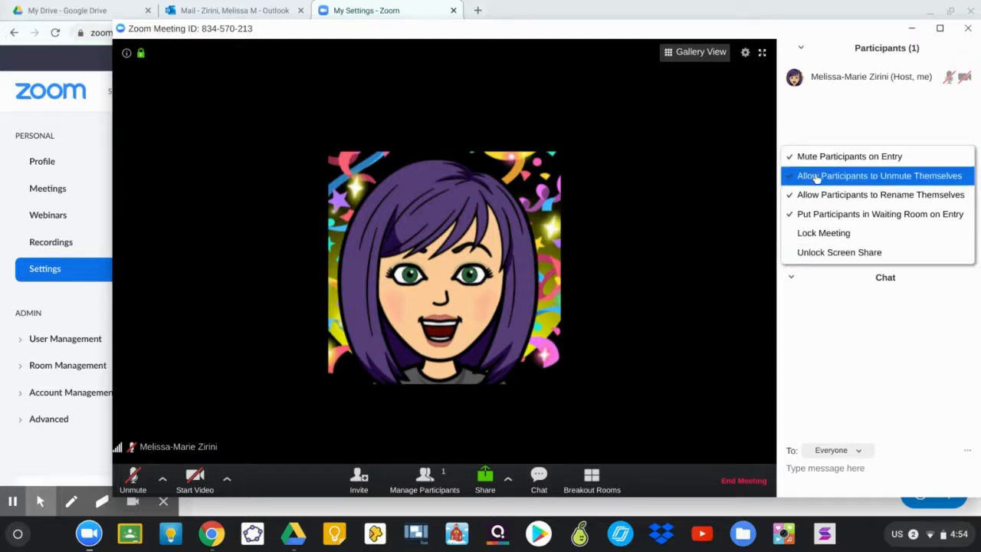
click(817, 179)
click(945, 254)
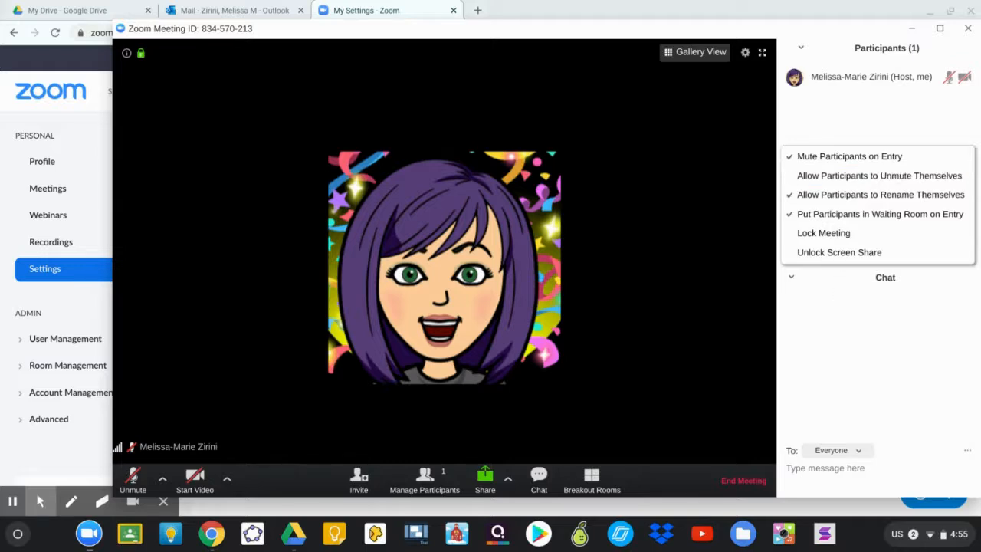
click(837, 196)
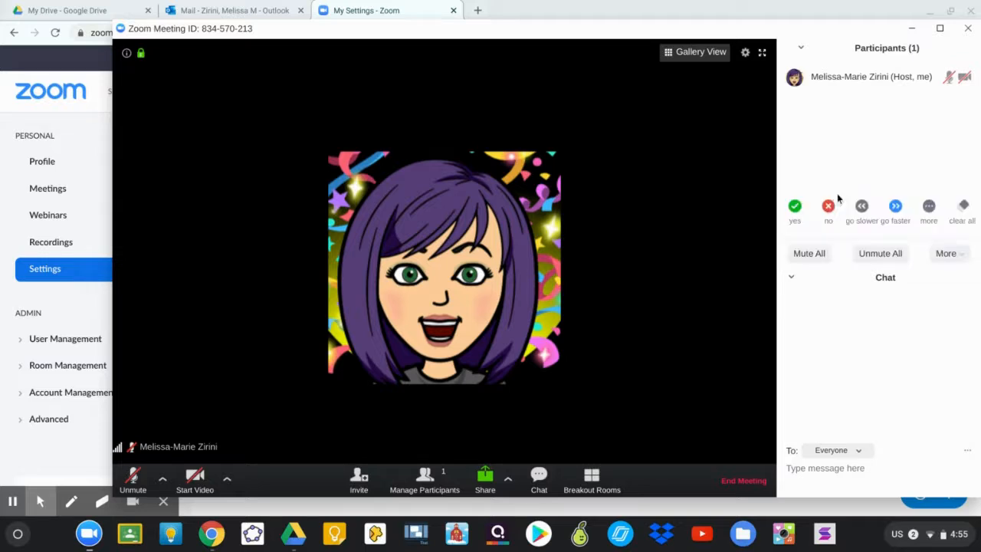
Review the remaining participant options: Put Participants in Waiting Room on Entry, Lock Meeting and Unlock Screen Share.
click(946, 254)
click(883, 207)
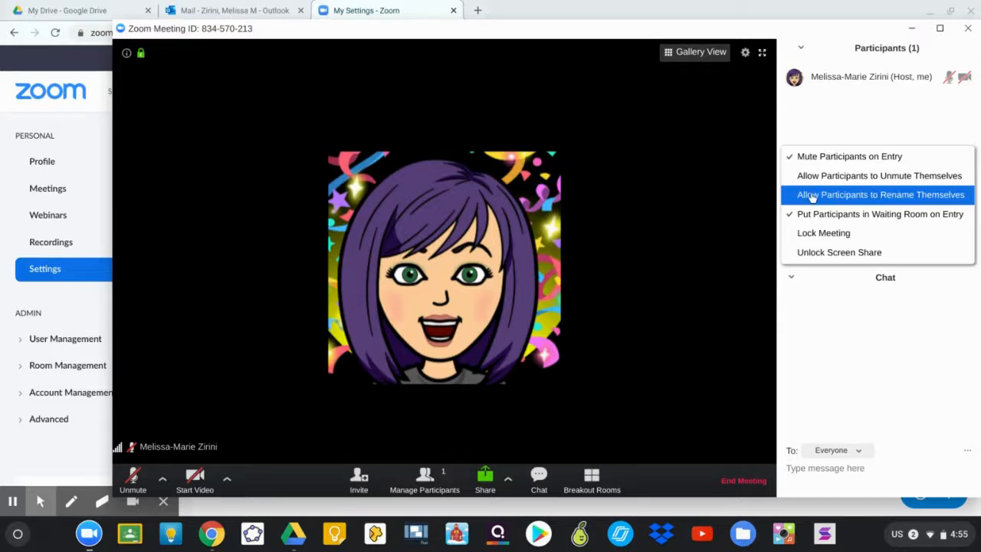
click(804, 219)
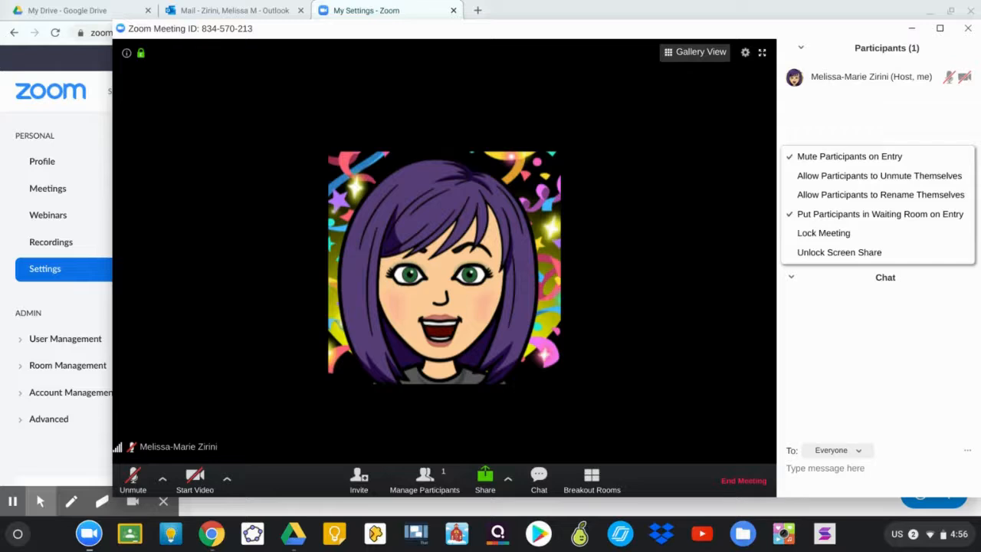
click(846, 120)
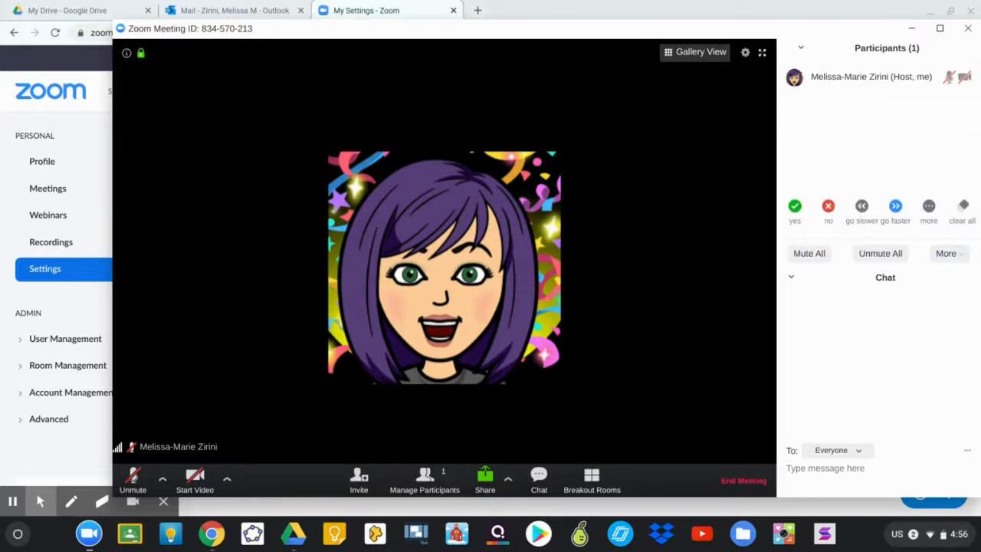
click(946, 252)
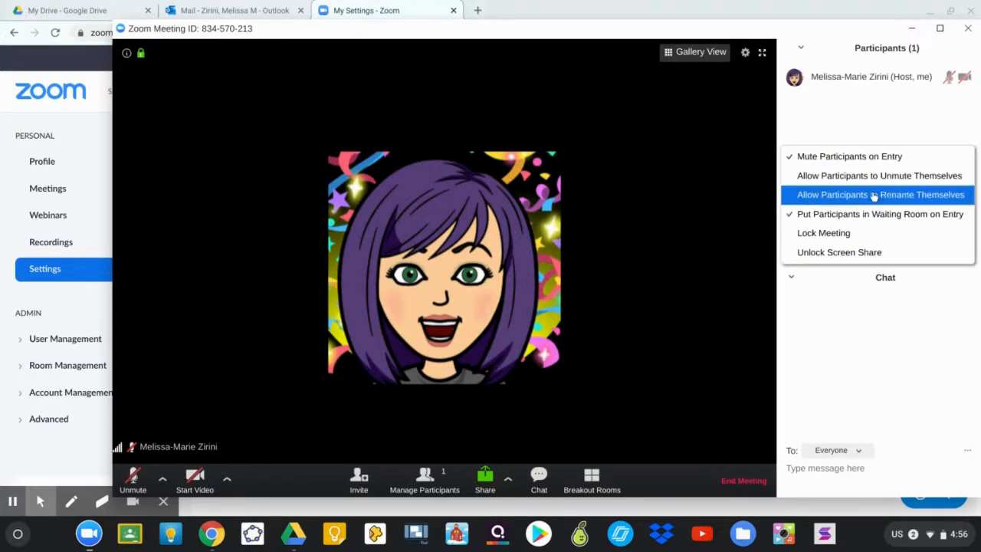
click(897, 133)
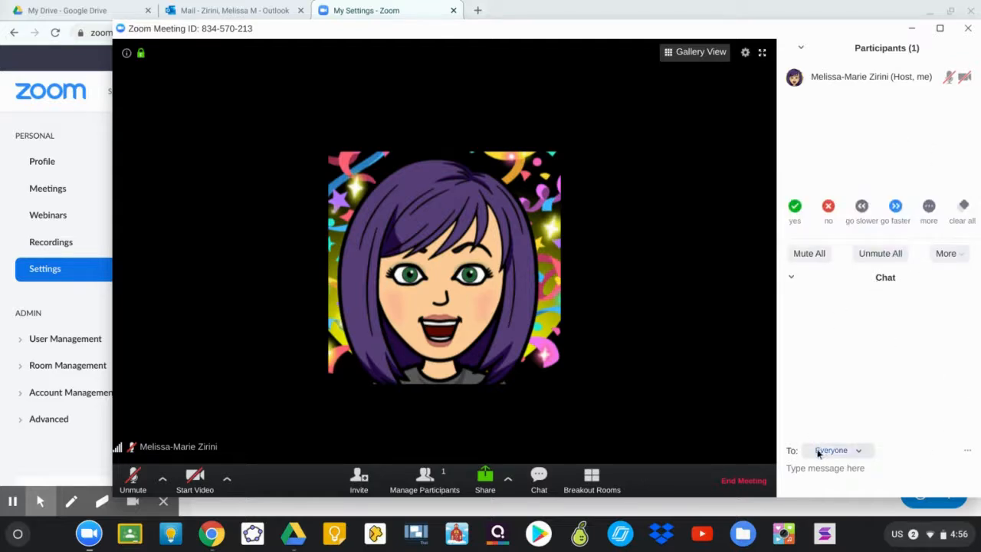
Restrict attendee chat to Host only and check the selected chat permission.
click(967, 450)
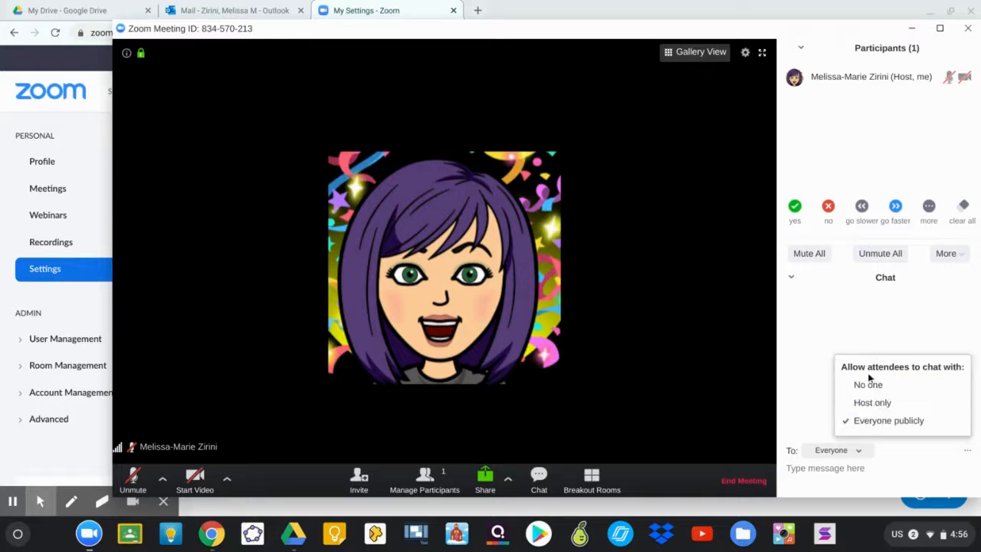
click(866, 404)
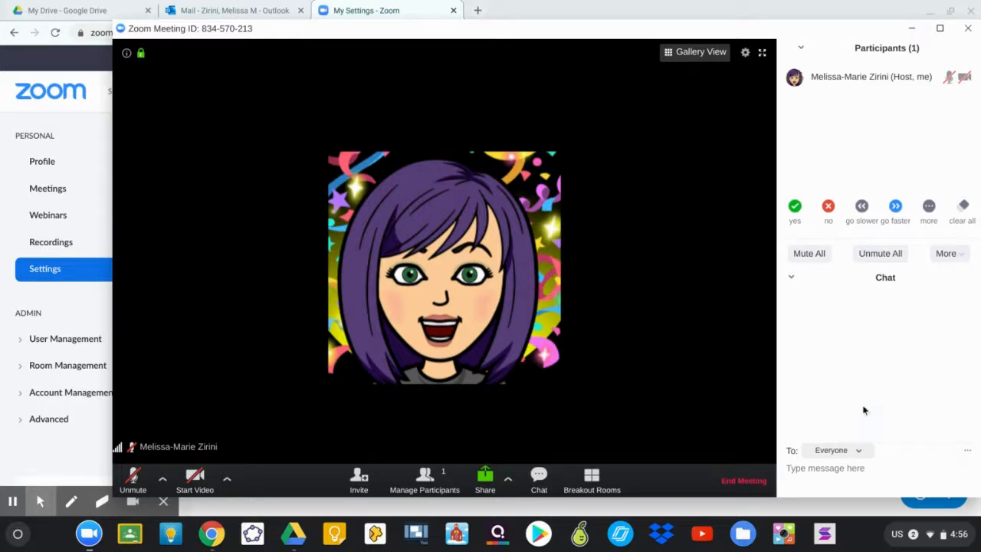
click(968, 453)
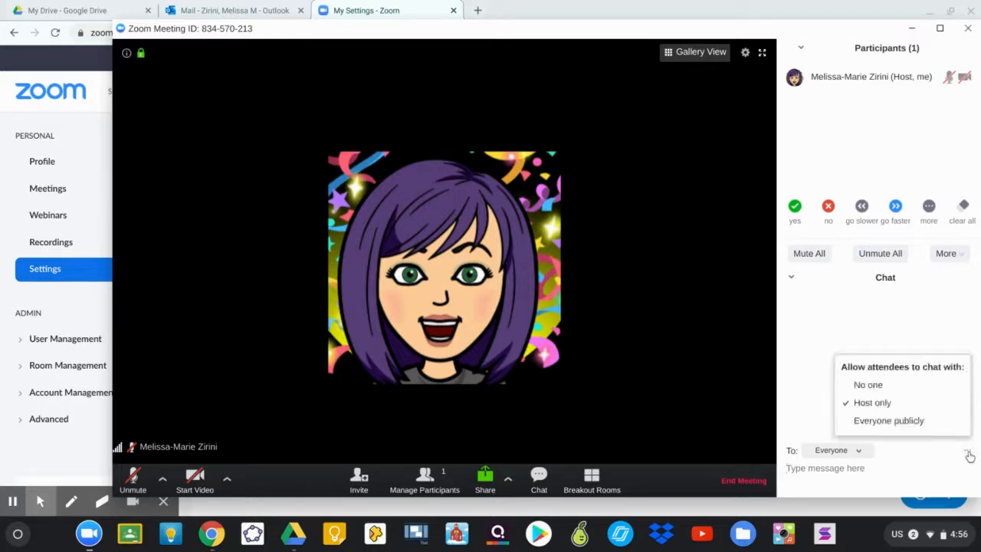
click(853, 339)
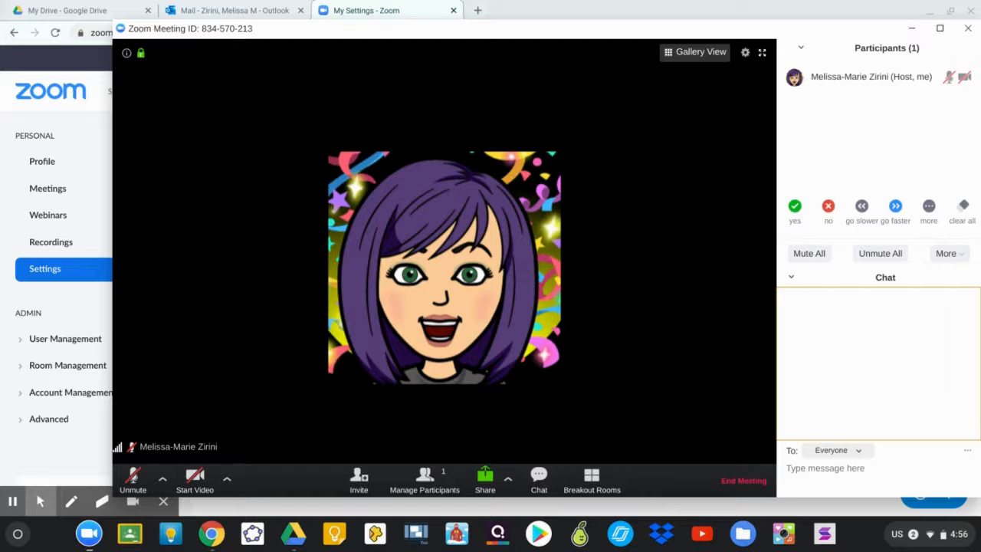
Try setting attendee chat to No one, and return the chat permission to Host only.
click(968, 454)
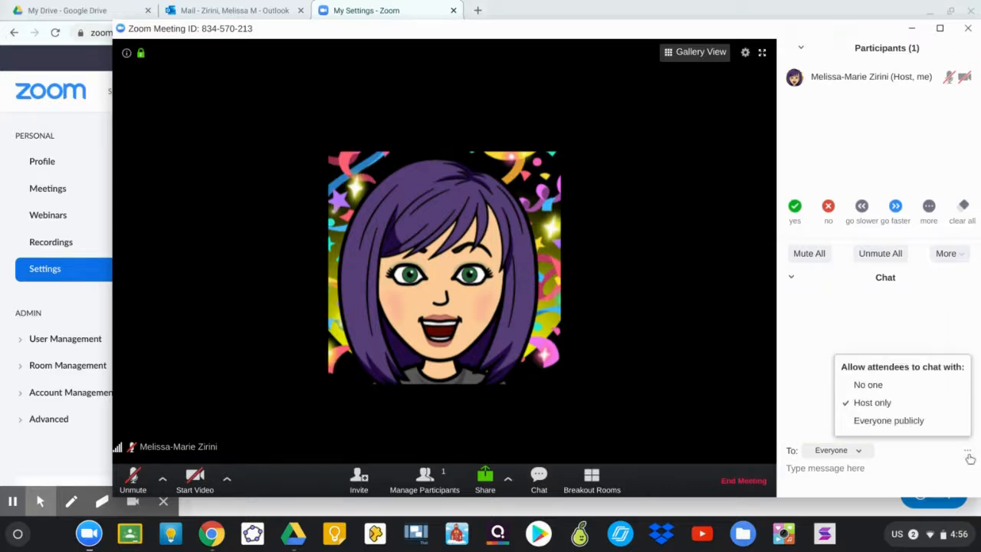
click(872, 387)
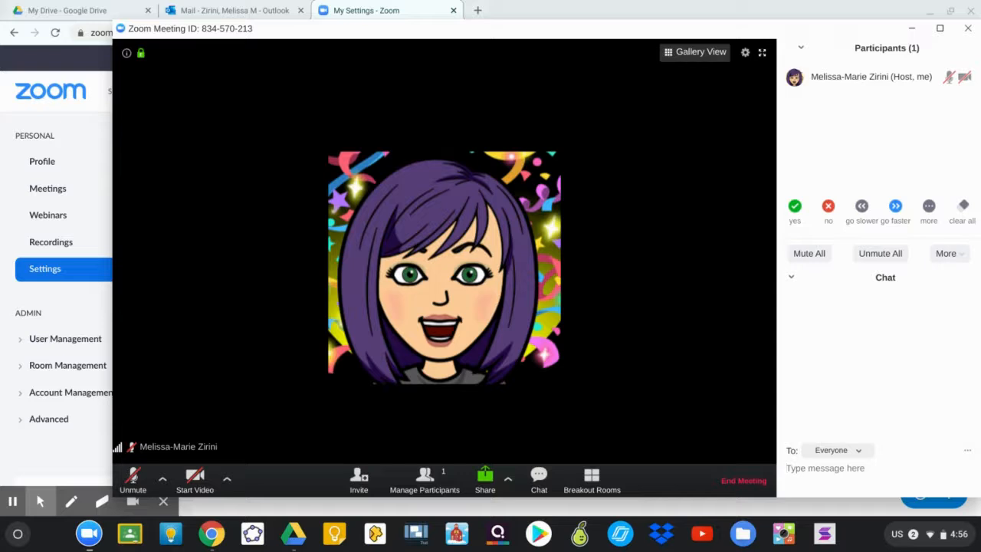
click(967, 452)
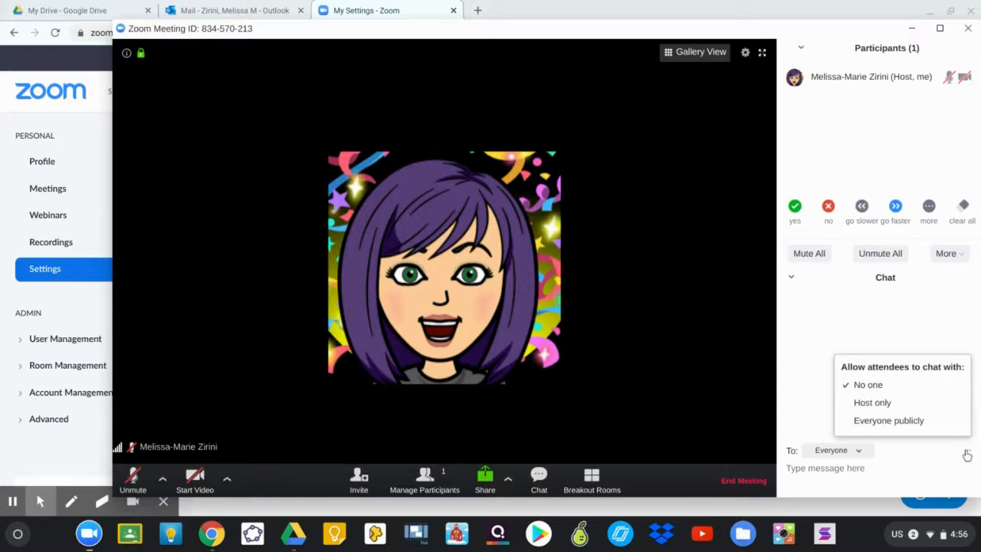
click(877, 321)
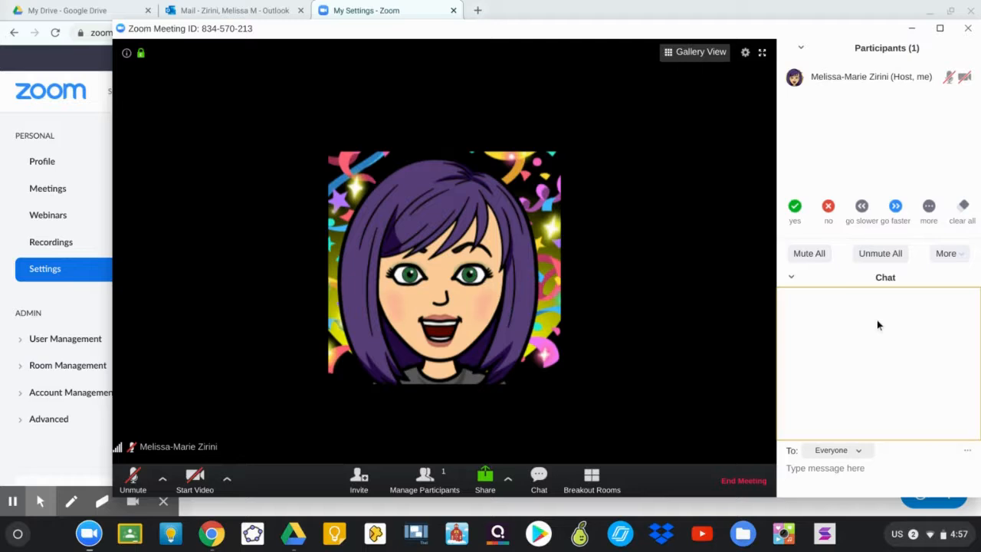
click(966, 452)
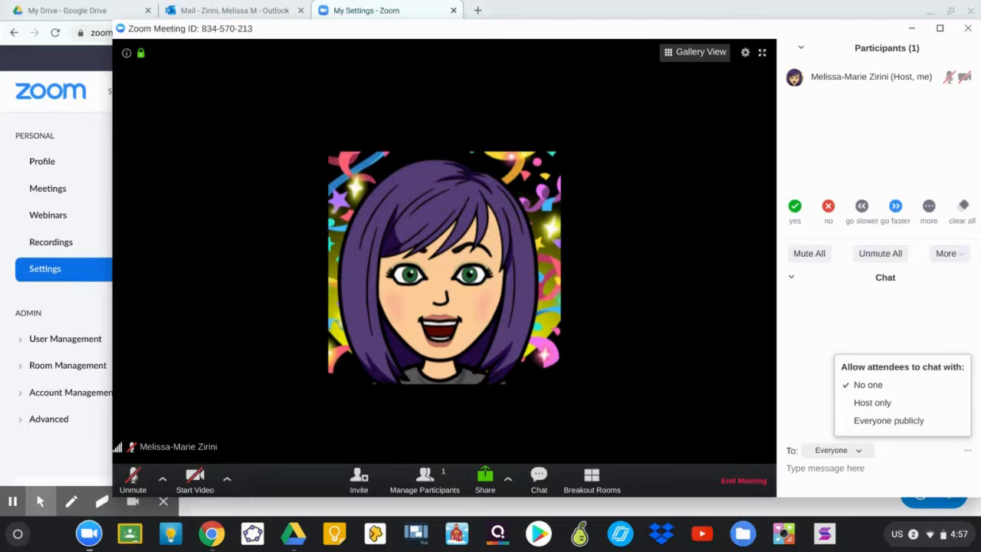
click(865, 403)
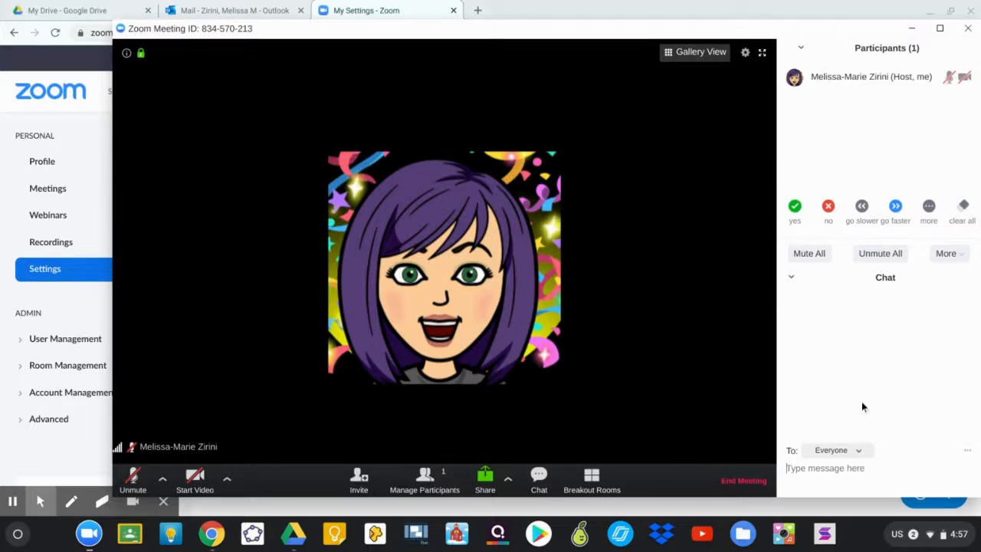